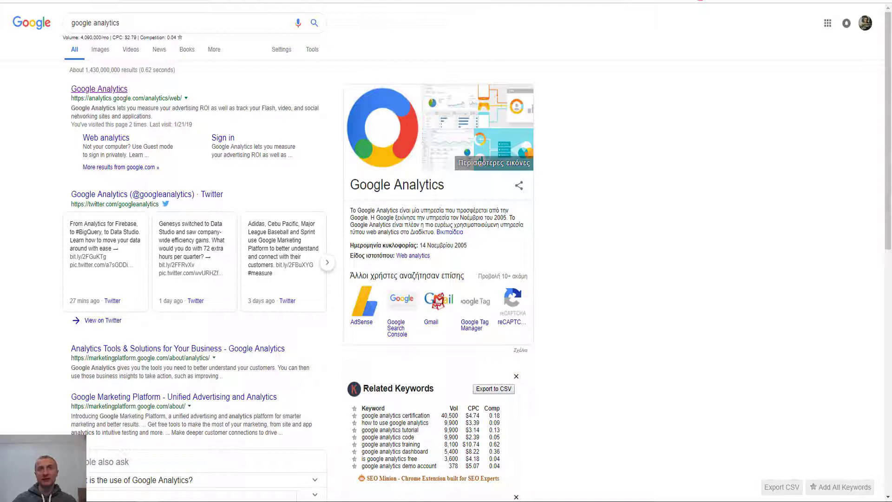
# - Open Google Analytics from the search results and look over the home page's users-by-time and weekly users charts
pyautogui.click(99, 89)
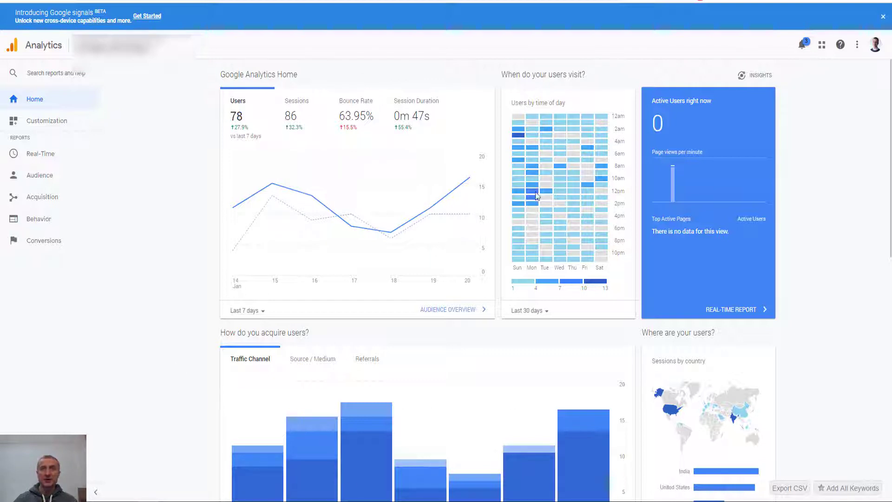
pyautogui.moveTo(520, 128)
pyautogui.moveTo(547, 131)
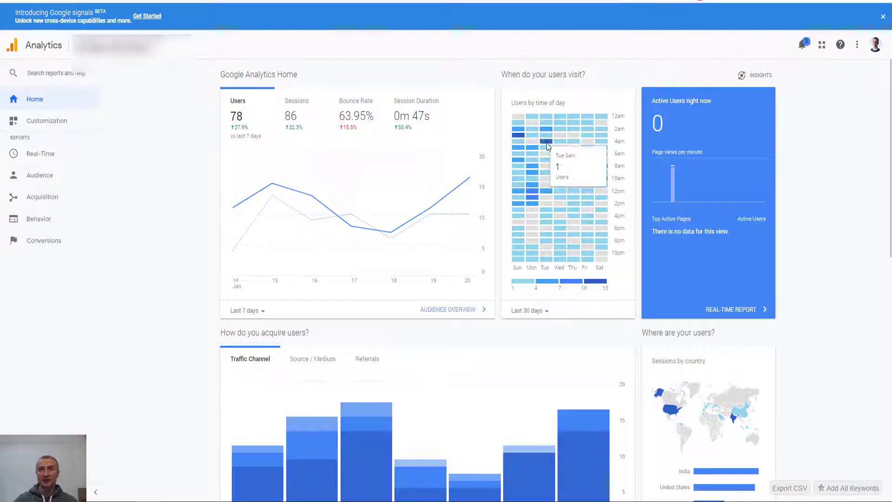
pyautogui.moveTo(516, 151)
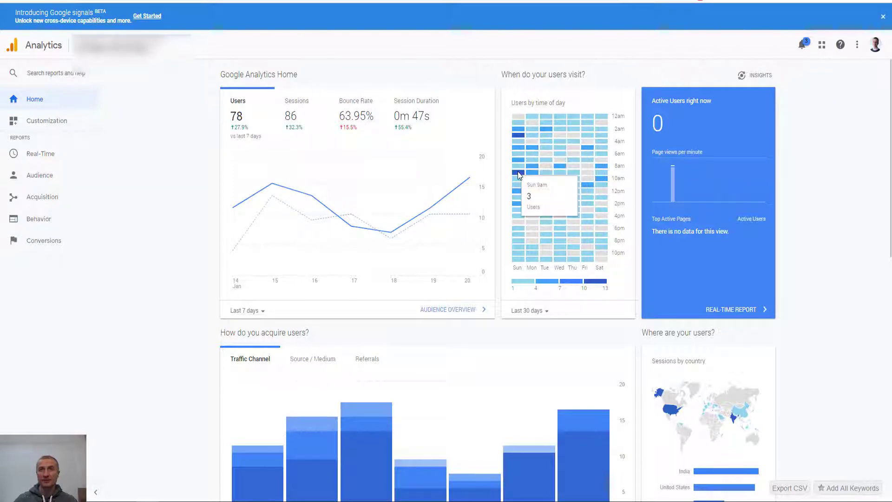
pyautogui.moveTo(250, 210)
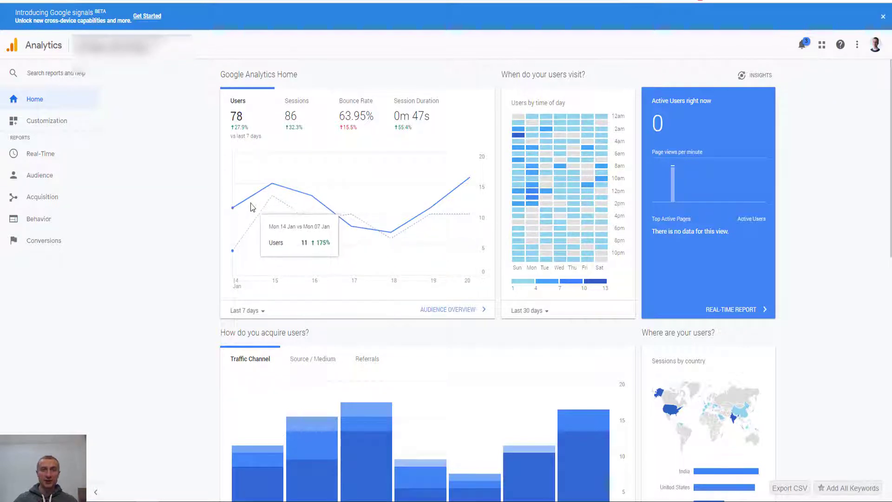
pyautogui.moveTo(389, 241)
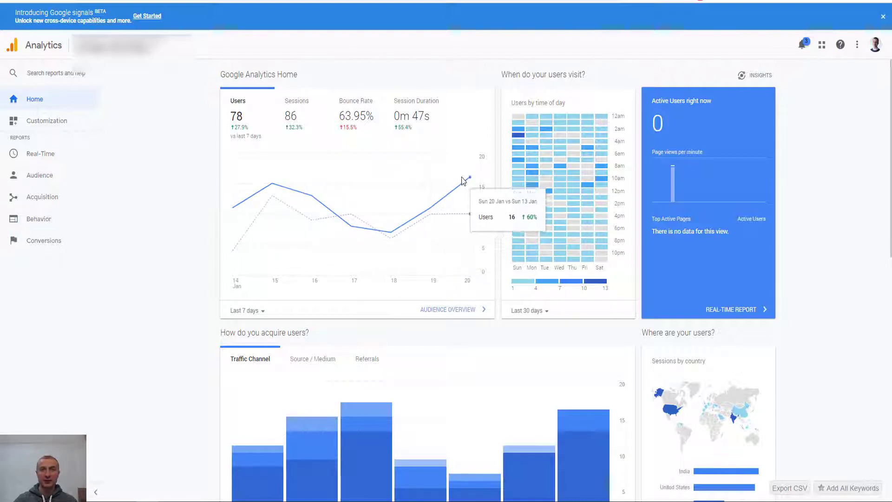
# - Open the Audience Overview report for the last 7 days and review its metrics
pyautogui.click(466, 315)
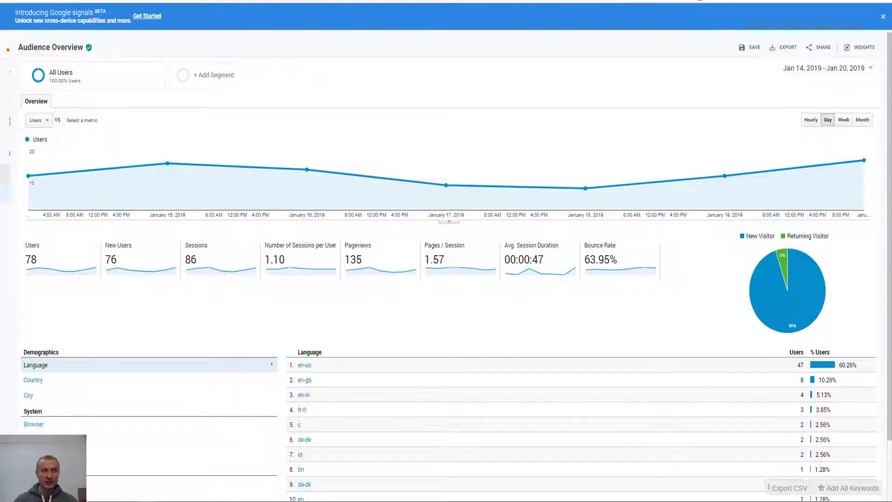
pyautogui.scroll(-2, 86, 399)
pyautogui.scroll(1, 141, 349)
pyautogui.scroll(1, 141, 350)
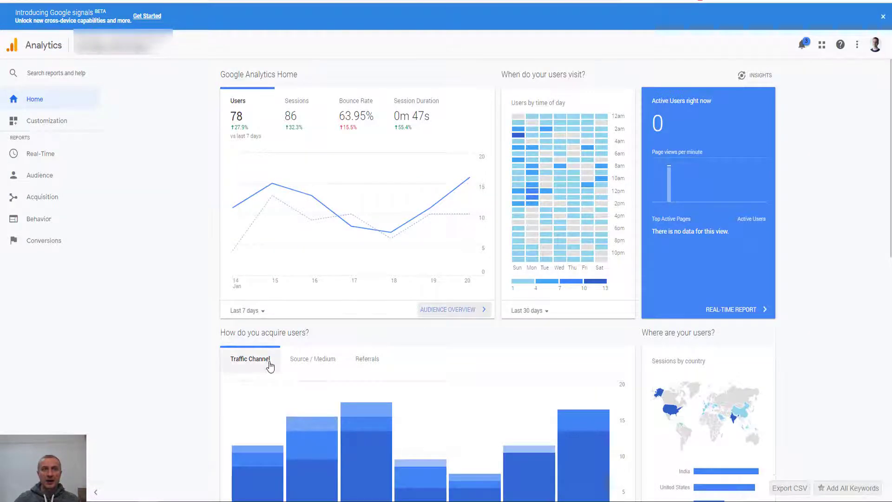
# - Review how users are acquired in the home page's traffic channel chart and the Acquisition Overview report
pyautogui.scroll(-5, 459, 395)
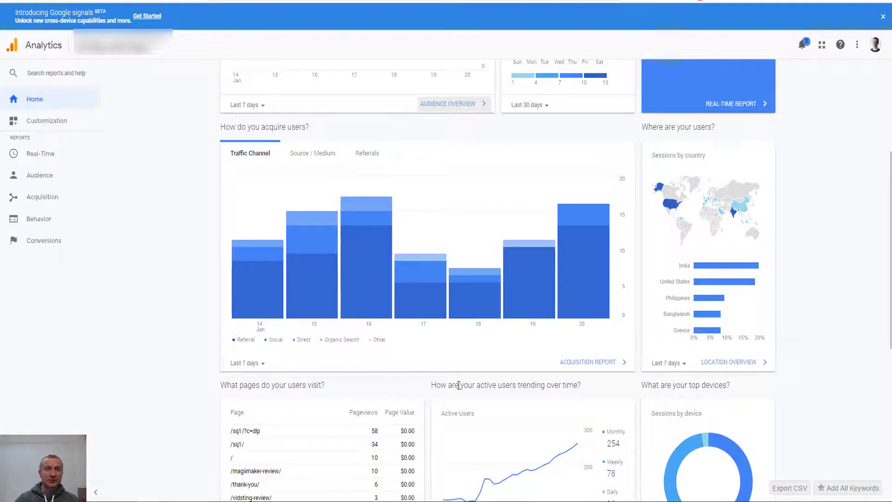
pyautogui.moveTo(262, 286)
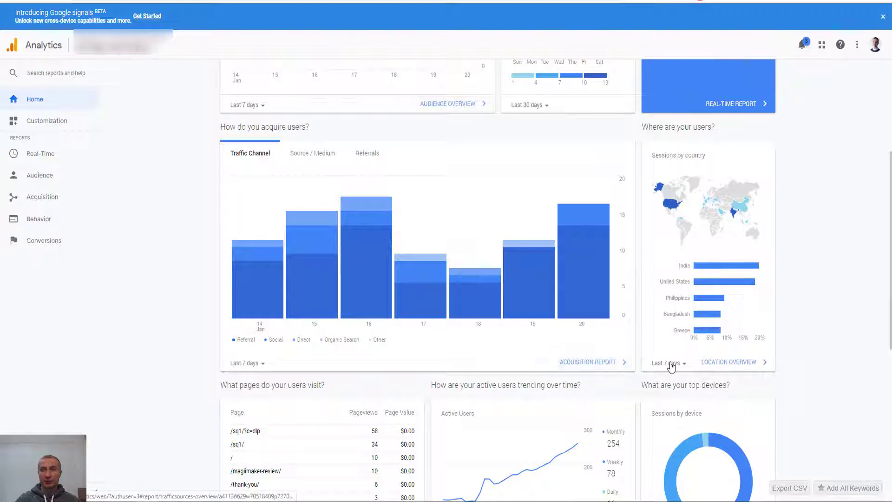
pyautogui.hotkey('ctrl', 'Tab')
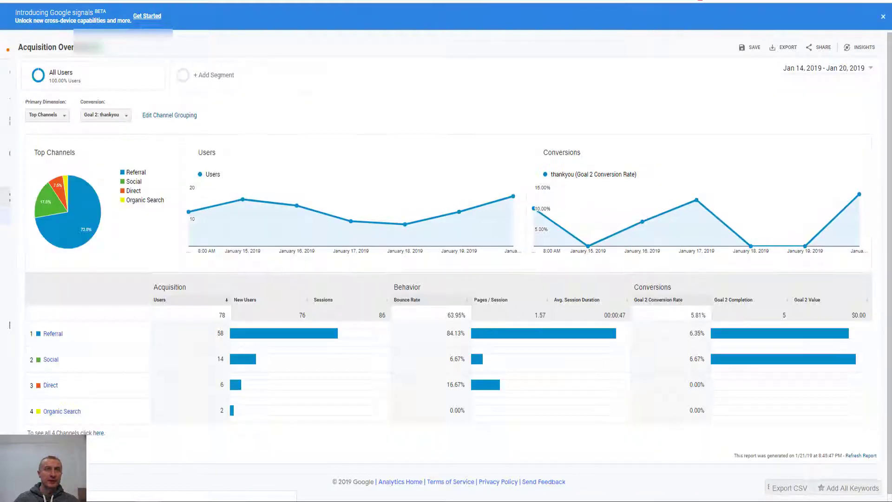
pyautogui.moveTo(73, 206)
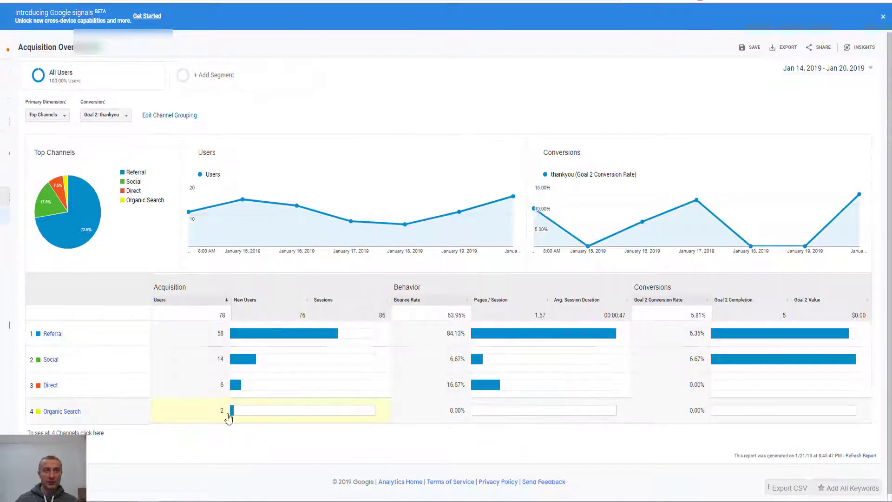
pyautogui.scroll(-1, 330, 408)
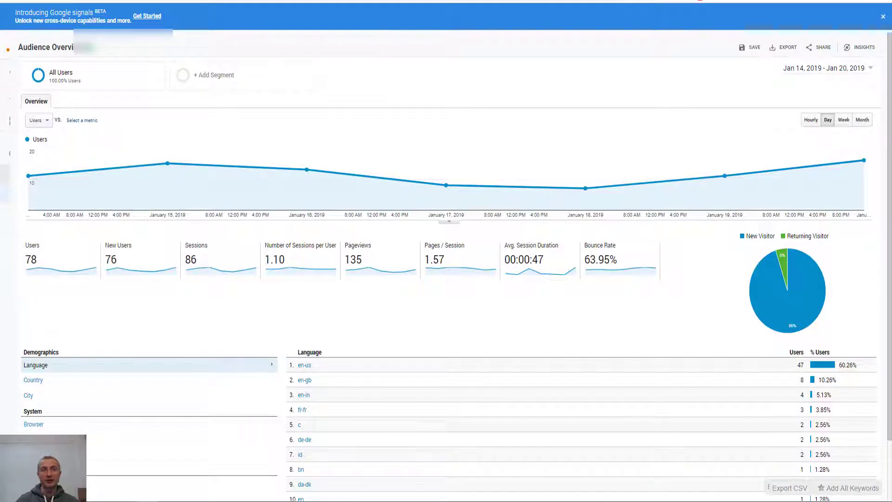
# - Review the Audience Overview demographics, then the home page's visited pages, active users, devices, retention and goals
pyautogui.scroll(-3, 177, 392)
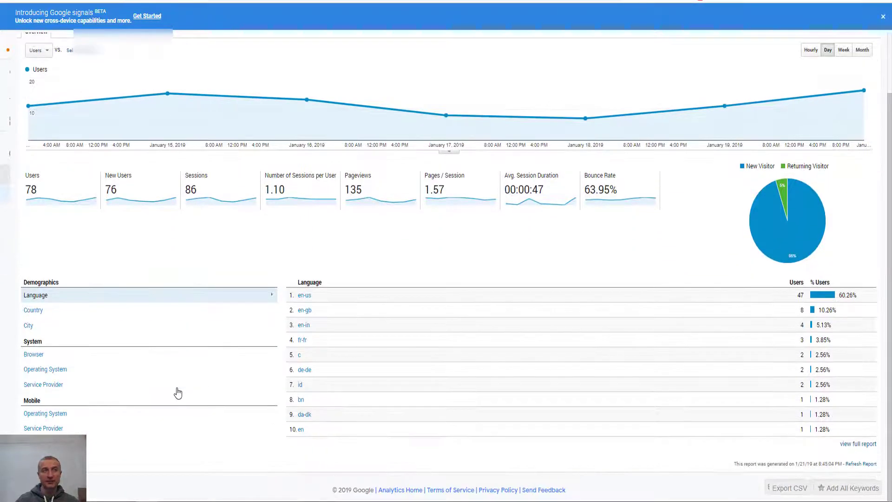
pyautogui.scroll(3, 177, 392)
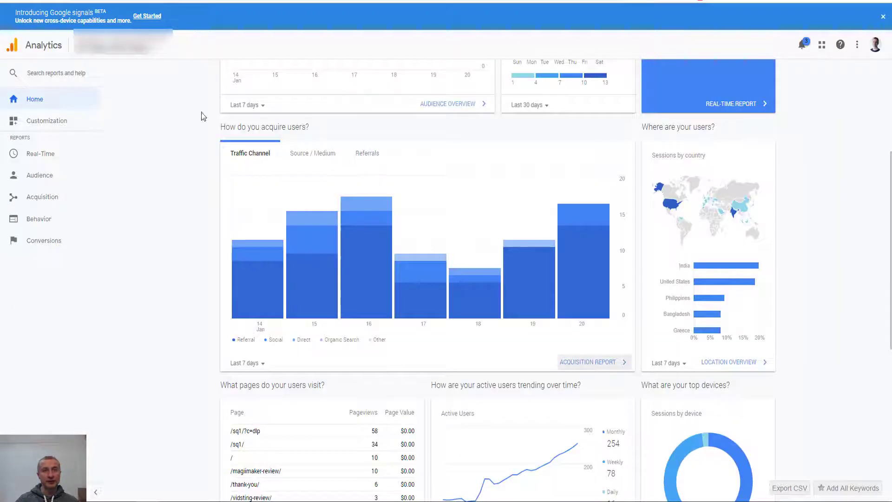
pyautogui.scroll(-5, 200, 258)
pyautogui.scroll(-1, 226, 298)
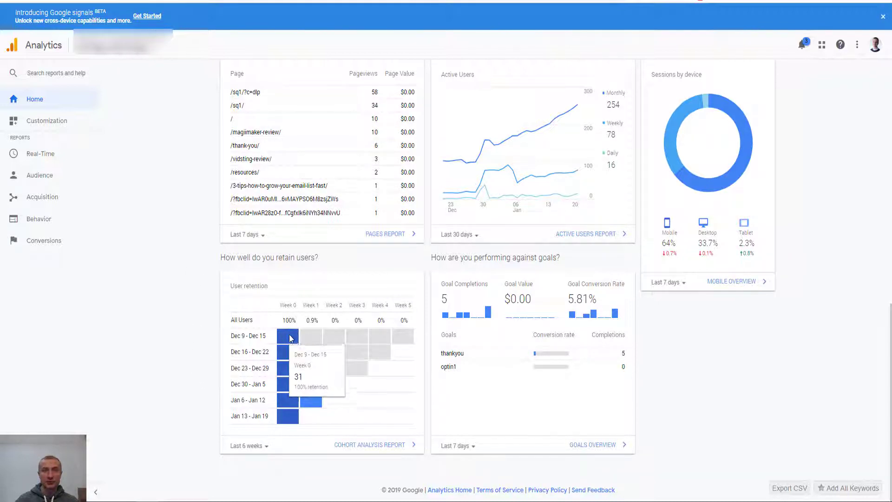
pyautogui.scroll(10, 423, 422)
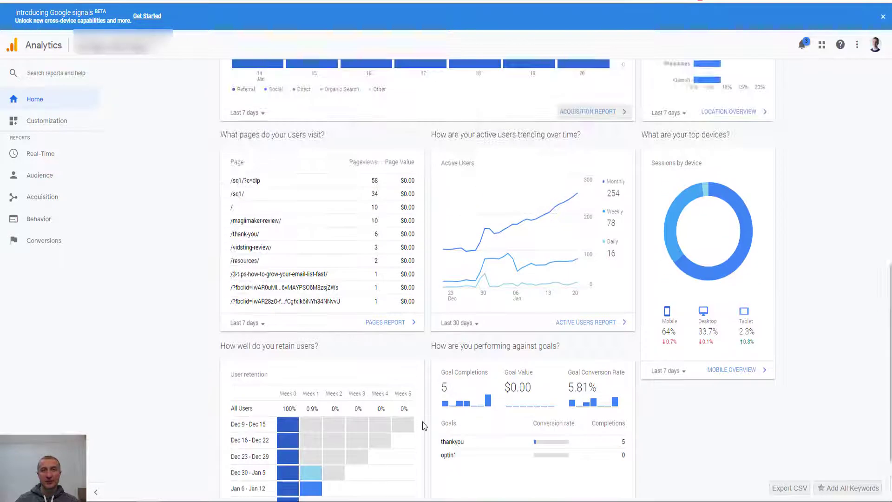
pyautogui.scroll(2, 422, 426)
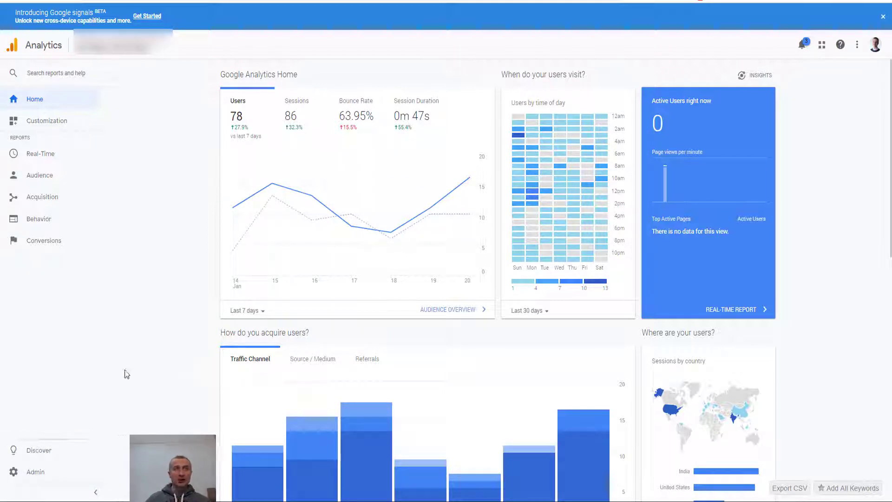
# - Start a new Analytics account for a website from the administration area and name it EasywaywebmarketingYoutubechannel
pyautogui.click(36, 472)
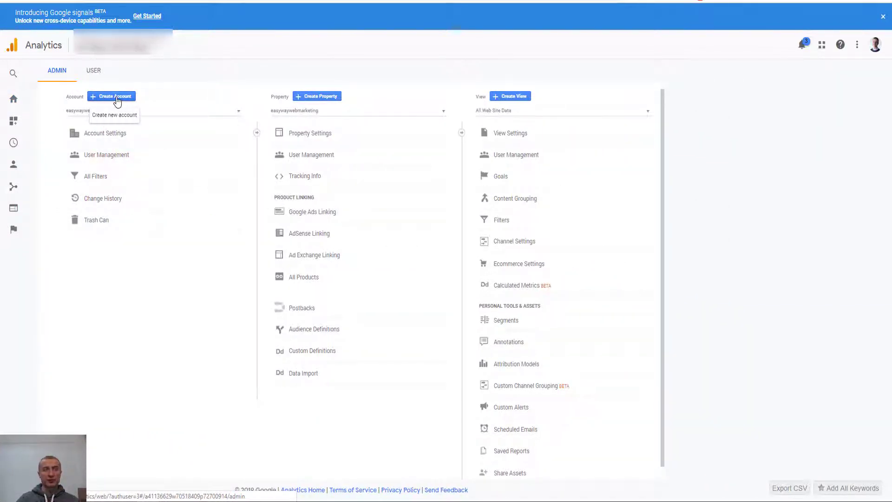
pyautogui.click(117, 98)
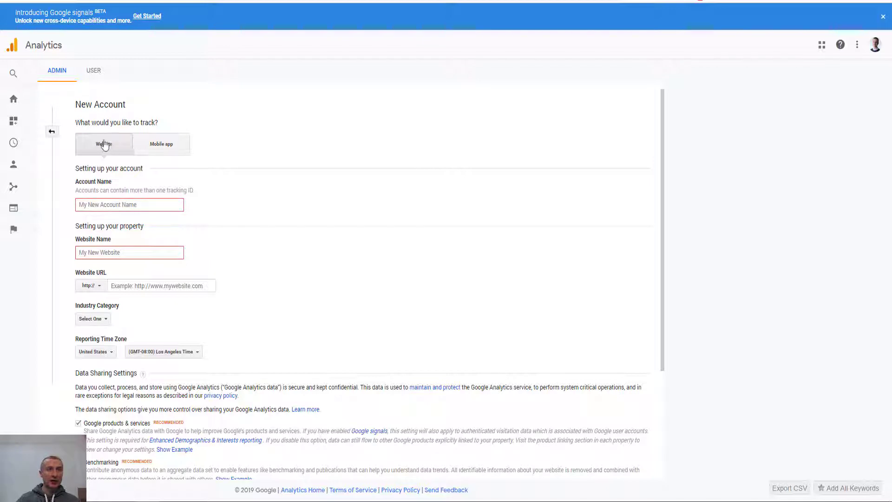
pyautogui.click(102, 204)
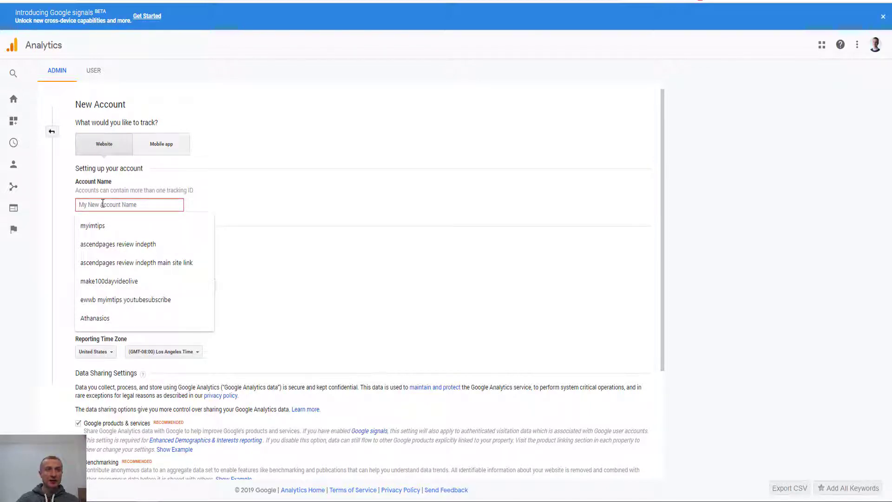
pyautogui.click(260, 205)
pyautogui.click(163, 205)
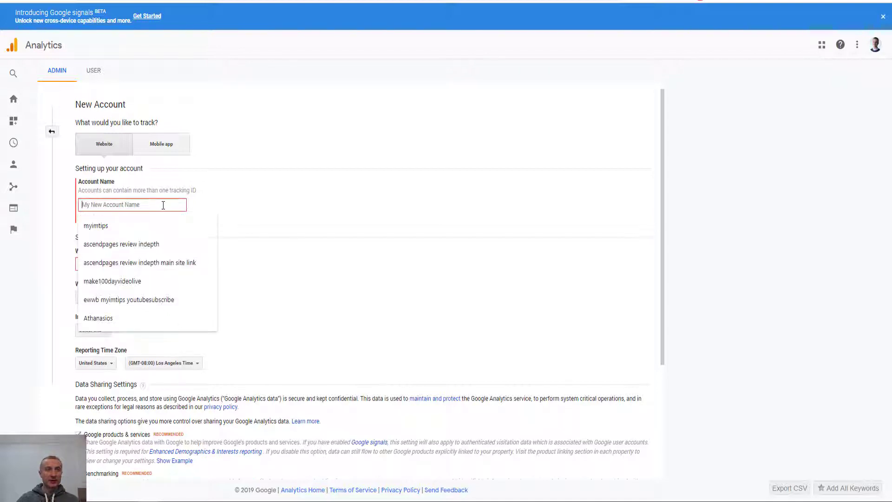
pyautogui.write('Easywaywebmarketing')
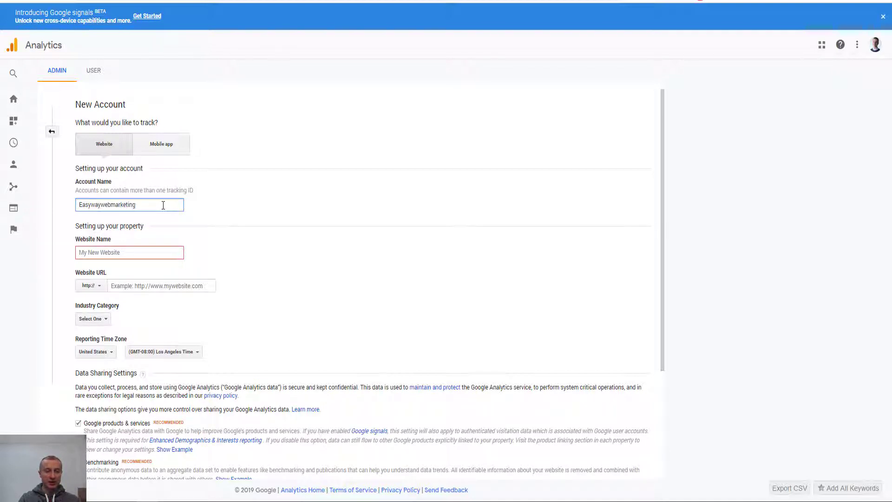
pyautogui.write('Youtubechannel')
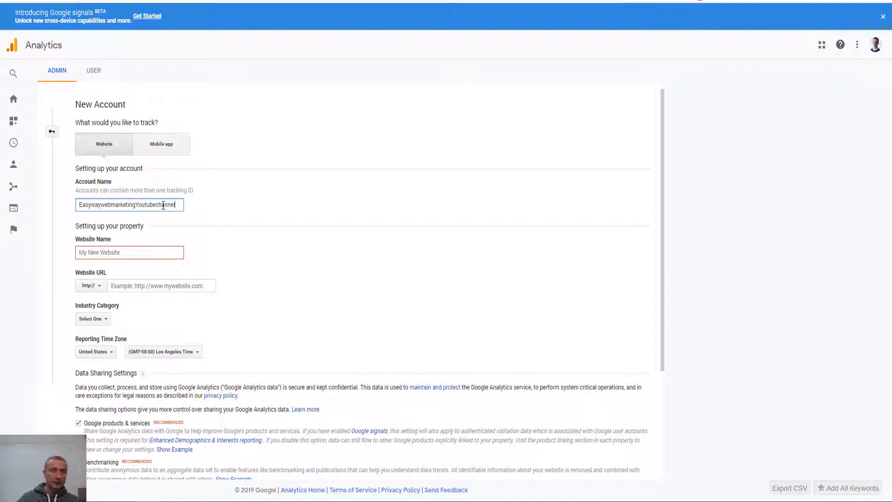
# - Reuse the account name as the website name, shortened to EasywaywebmarketingYoutube
pyautogui.moveTo(182, 205); pyautogui.dragTo(49, 202)
pyautogui.hotkey('ctrl', 'c')
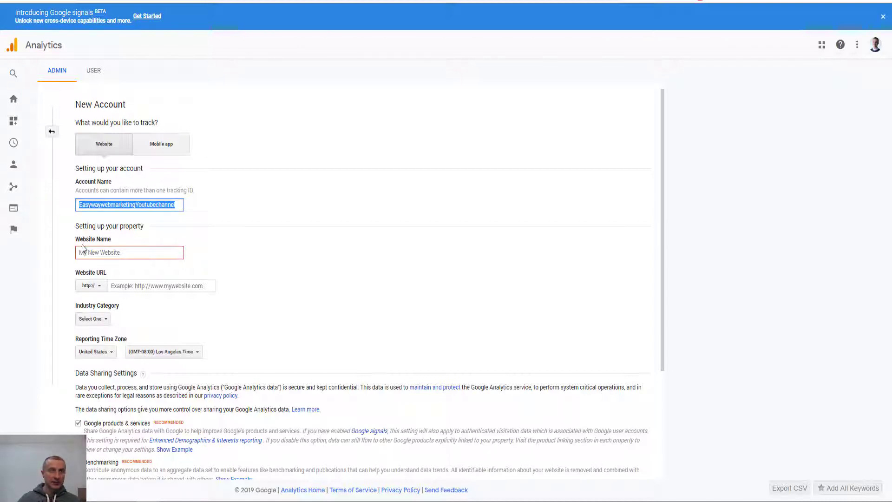
pyautogui.click(104, 252)
pyautogui.hotkey('ctrl', 'v')
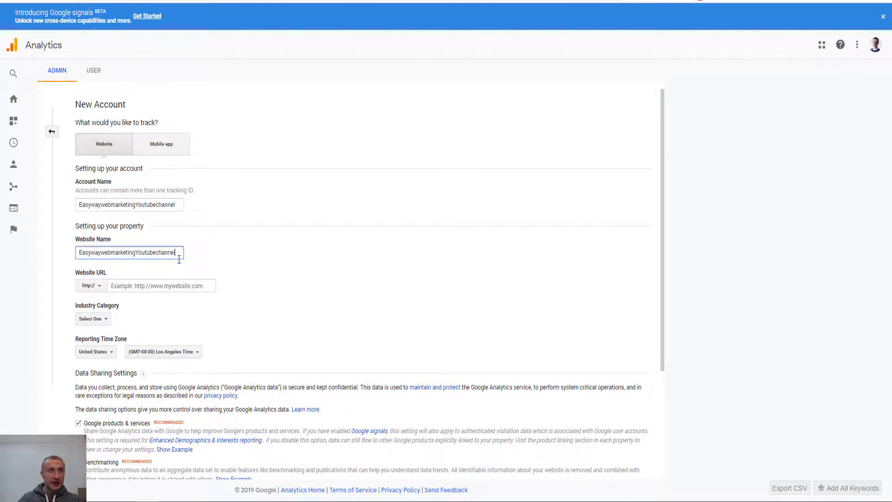
pyautogui.press('BackSpace')
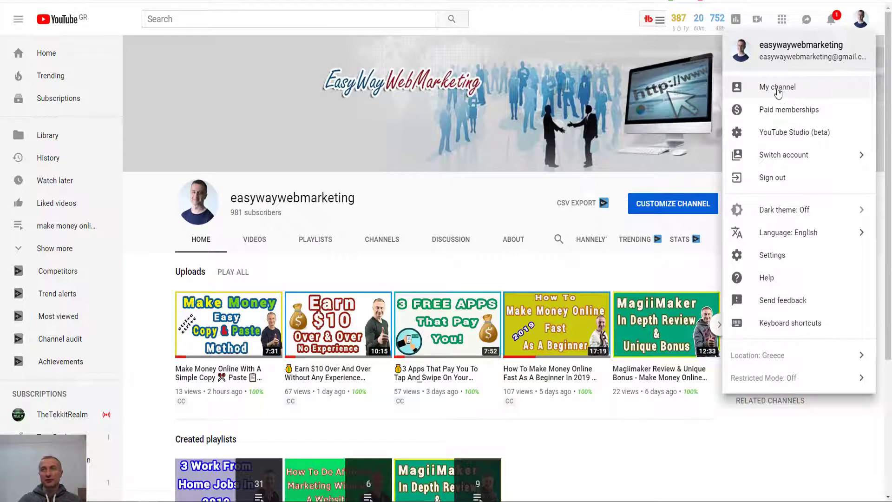
# - Open the easywaywebmarketing channel page on YouTube and copy its address into the new Analytics account's Website URL
pyautogui.click(781, 92)
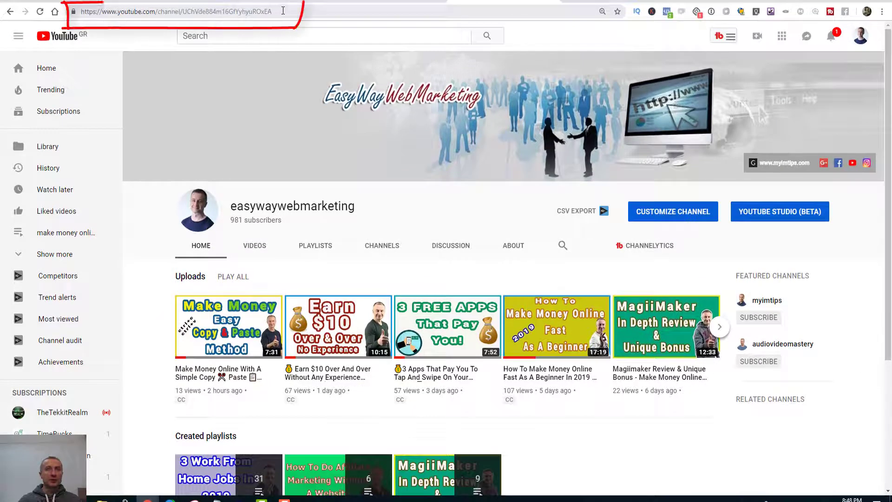
pyautogui.moveTo(283, 11); pyautogui.dragTo(60, 5)
pyautogui.hotkey('ctrl', 'c')
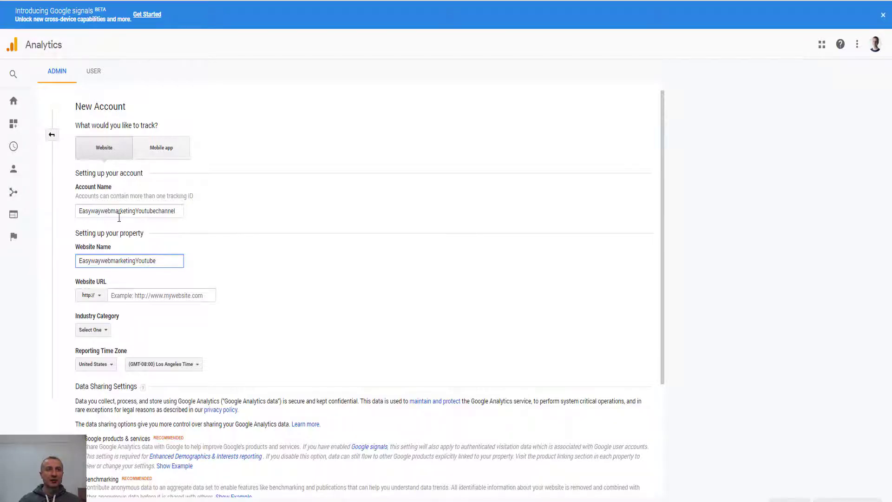
pyautogui.click(130, 296)
pyautogui.hotkey('ctrl', 'v')
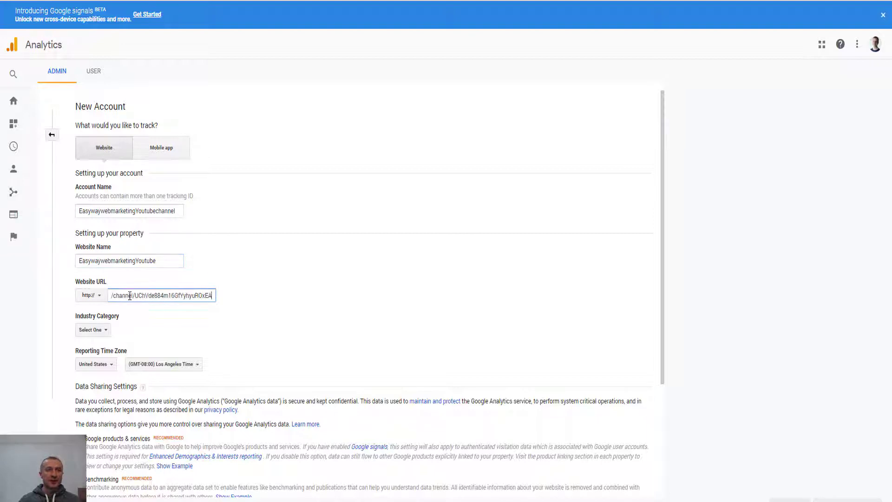
pyautogui.moveTo(117, 295); pyautogui.dragTo(71, 300)
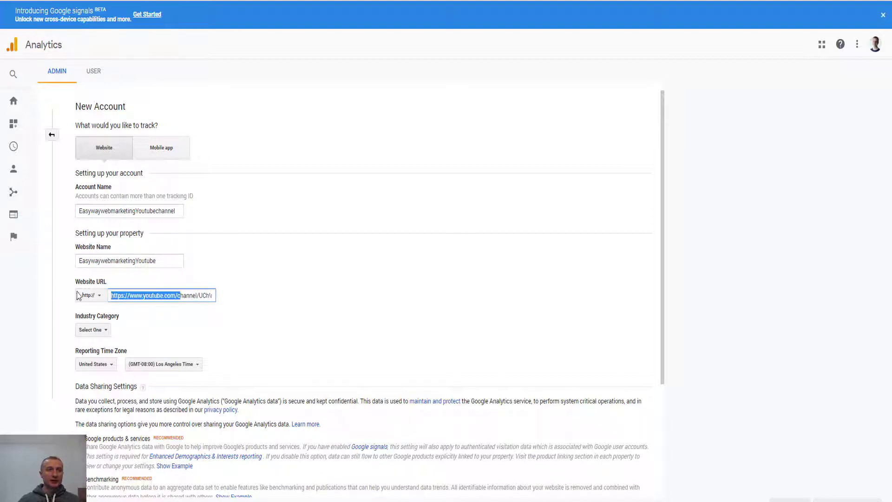
pyautogui.click(129, 296)
pyautogui.moveTo(131, 296); pyautogui.dragTo(104, 299)
pyautogui.press('BackSpace')
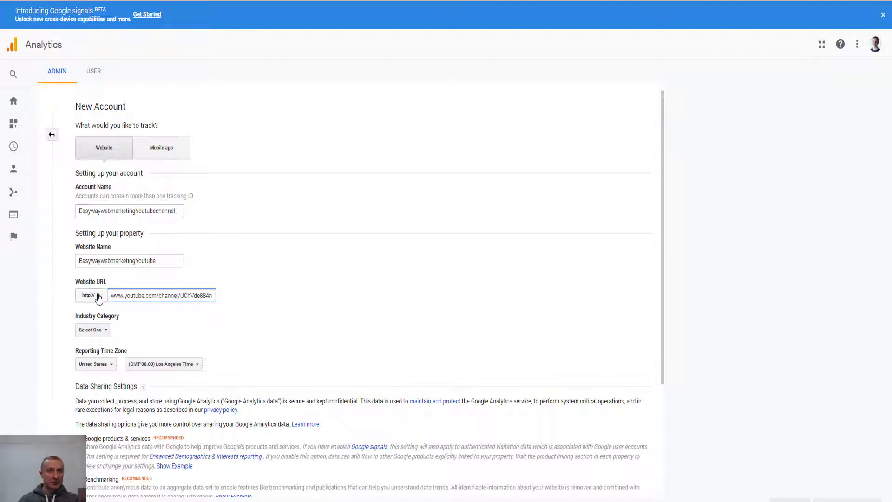
pyautogui.click(99, 298)
pyautogui.click(98, 327)
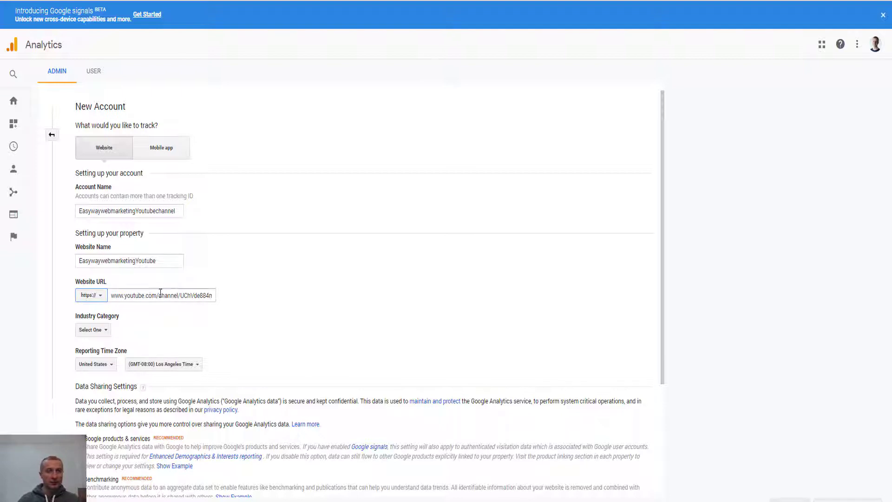
# - Set the industry category to Business and Industrial Markets
pyautogui.click(99, 332)
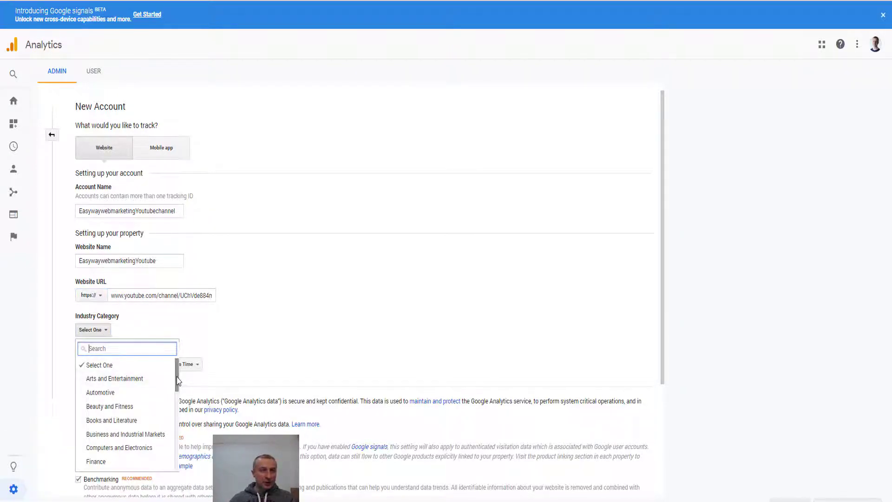
pyautogui.moveTo(178, 381)
pyautogui.mouseDown()
pyautogui.moveTo(182, 462)
pyautogui.moveTo(179, 372)
pyautogui.mouseUp()
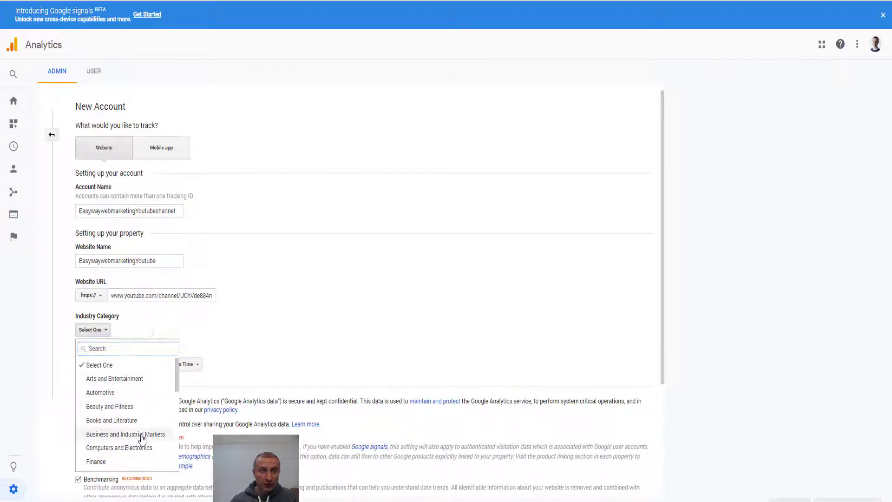
pyautogui.click(143, 435)
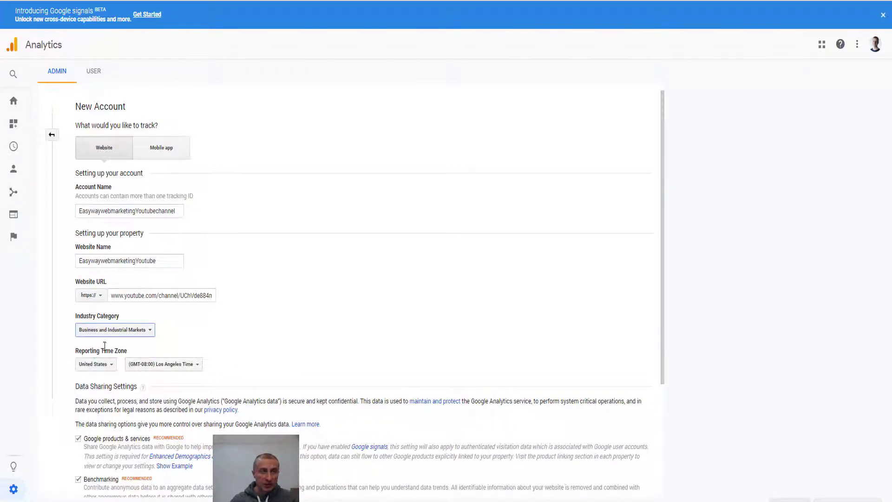
# - Set the reporting time zone country to Greece for the new account
pyautogui.moveTo(94, 351); pyautogui.dragTo(140, 355)
pyautogui.click(121, 363)
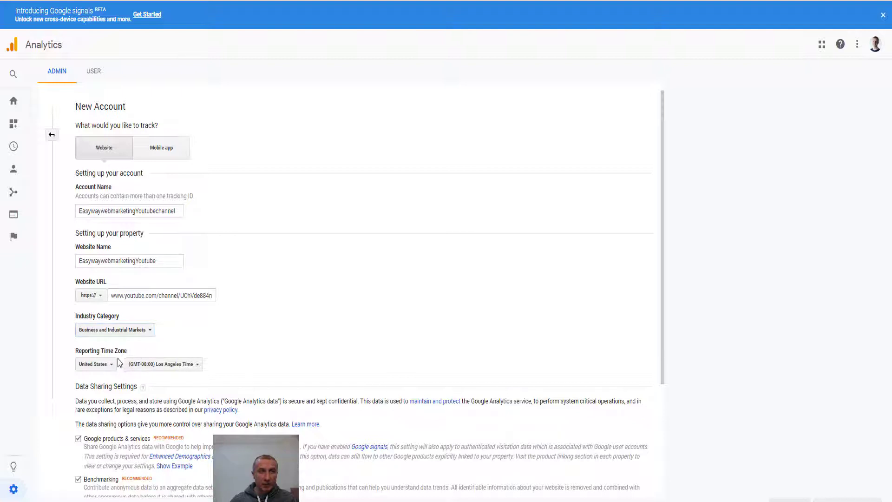
pyautogui.click(101, 369)
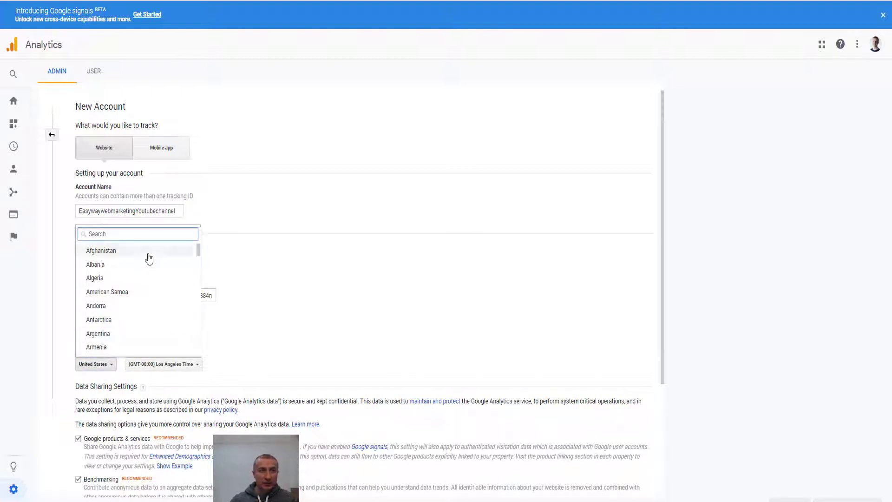
pyautogui.write('grece')
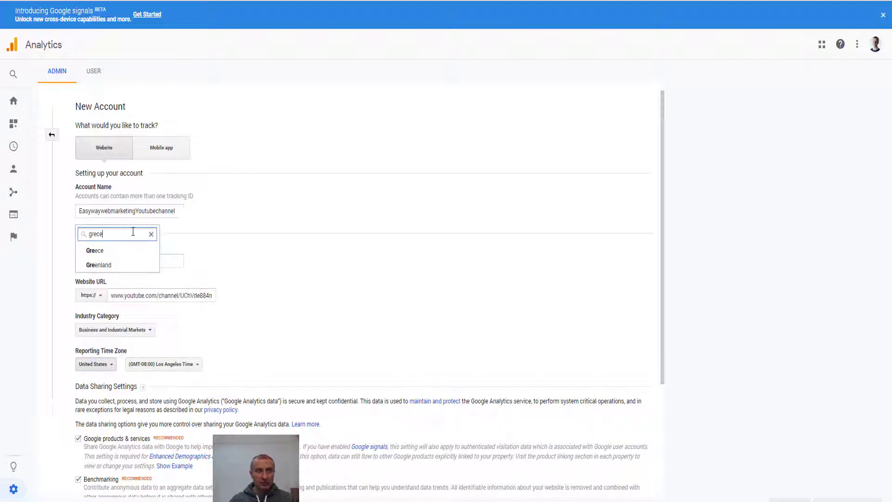
pyautogui.press('BackSpace')
pyautogui.press('BackSpace')
pyautogui.write('e')
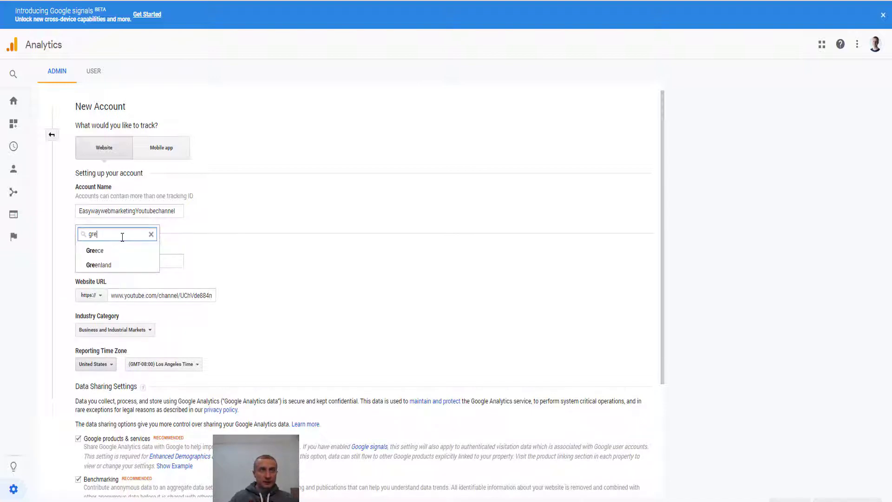
pyautogui.click(133, 251)
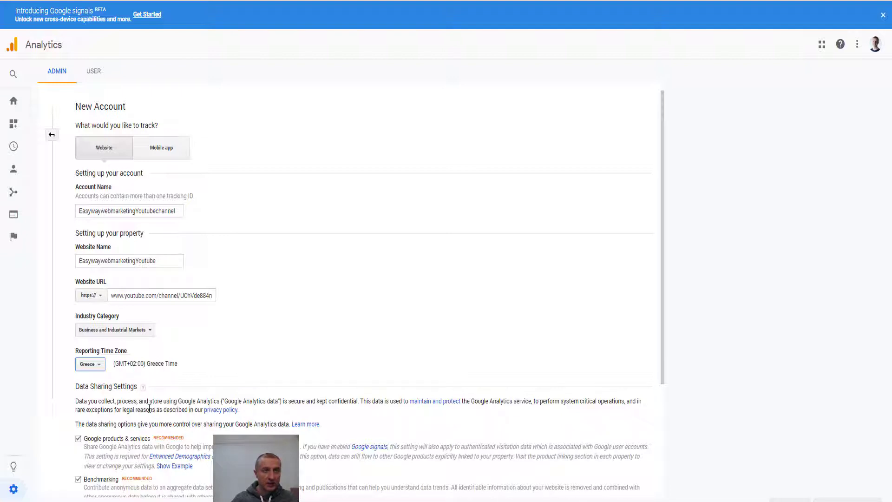
# - Review the data sharing settings, leave all four options enabled, and request the tracking ID for the new account
pyautogui.scroll(-3, 149, 408)
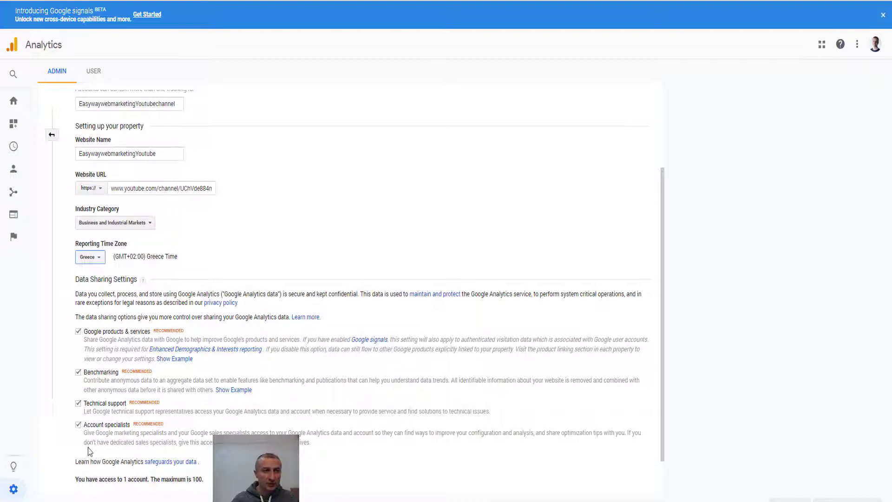
pyautogui.scroll(-2, 88, 447)
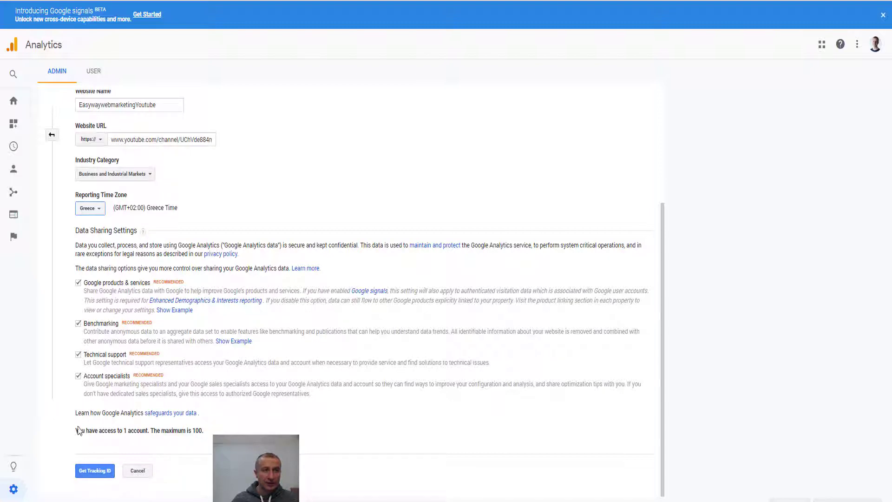
pyautogui.moveTo(73, 434); pyautogui.dragTo(203, 432)
pyautogui.click(215, 433)
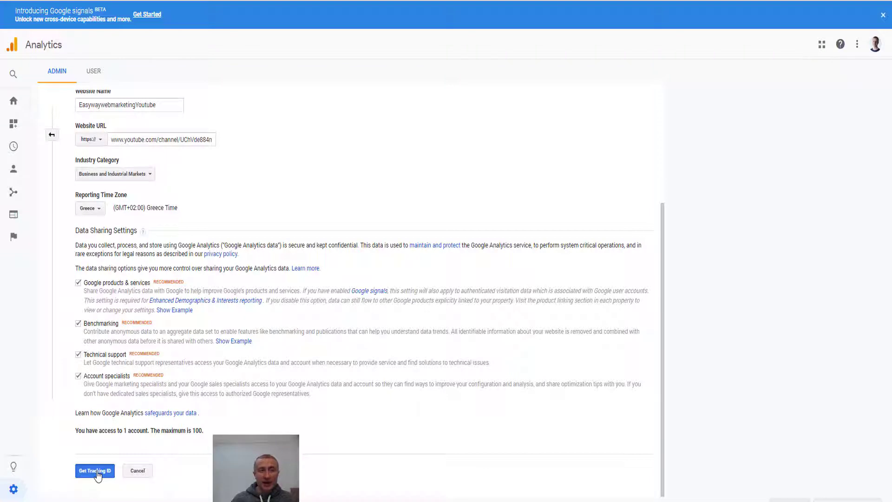
pyautogui.click(96, 471)
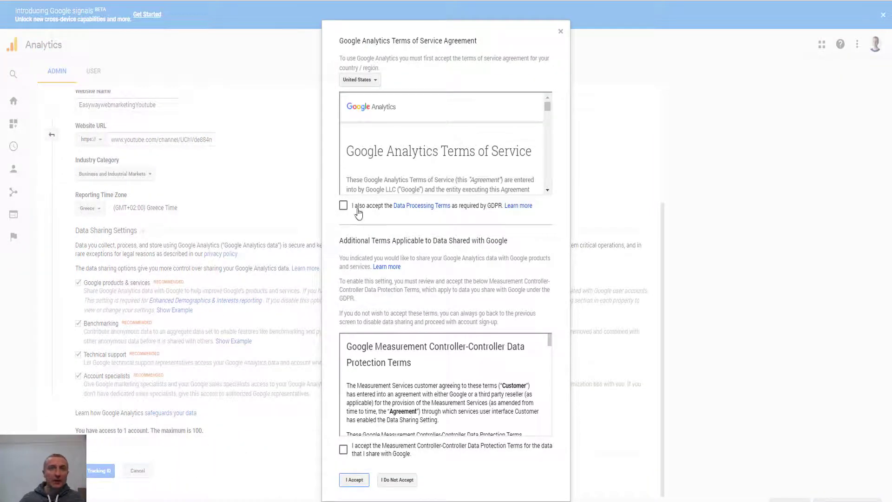
# - Accept the GDPR Data Processing Terms and set the terms of service country to Greece
pyautogui.click(343, 206)
pyautogui.click(359, 79)
pyautogui.write('ger')
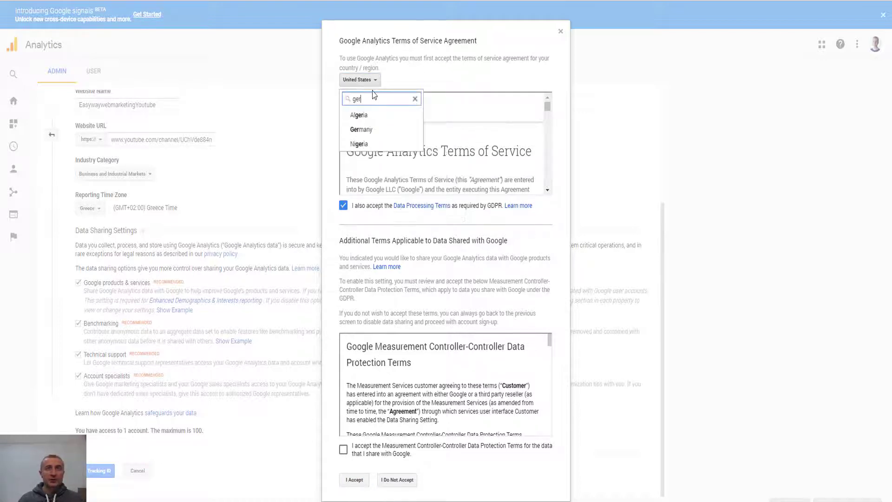
pyautogui.press('BackSpace')
pyautogui.press('BackSpace')
pyautogui.press('BackSpace')
pyautogui.write('gree')
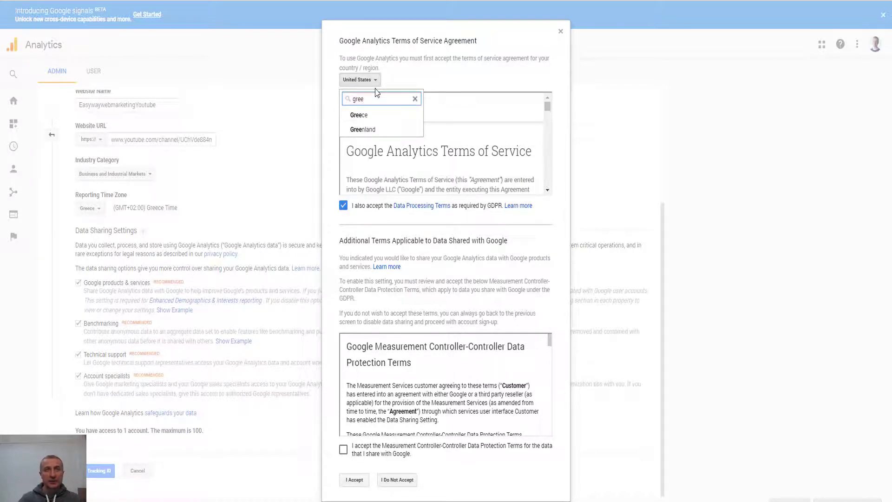
pyautogui.click(359, 115)
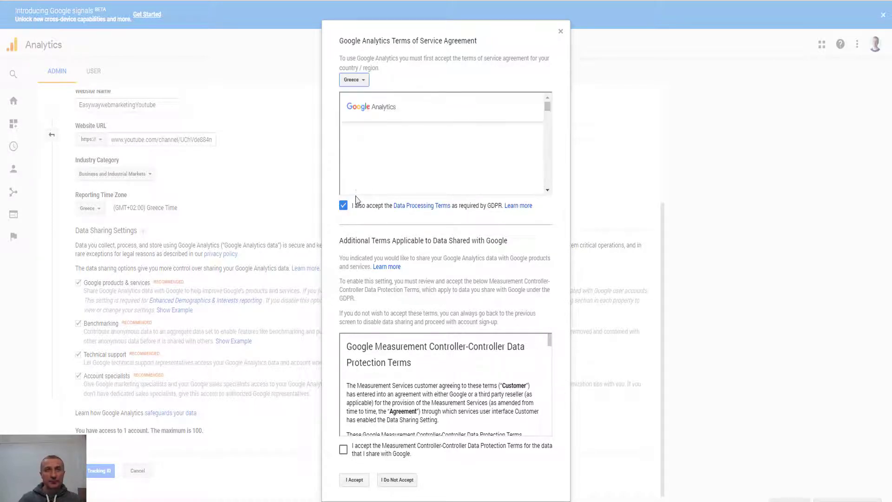
# - Accept the Measurement Controller-Controller Data Protection Terms and agree to the Google Analytics terms of service
pyautogui.scroll(-3, 343, 415)
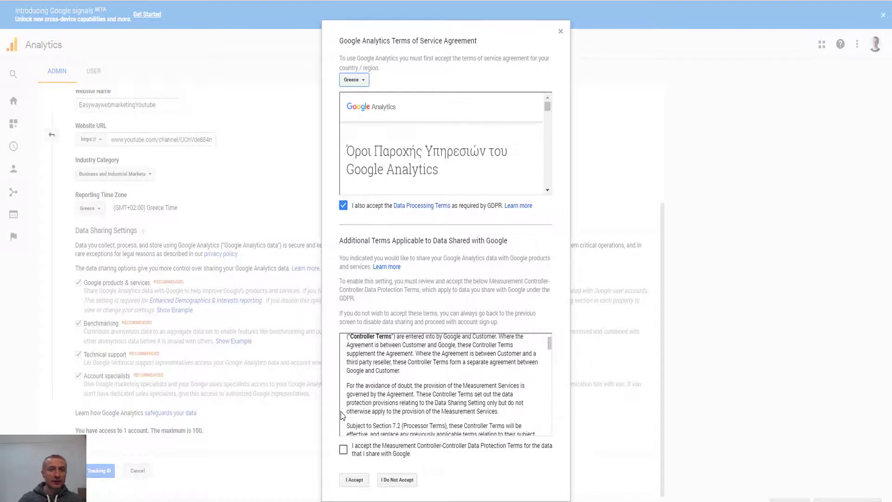
pyautogui.click(343, 449)
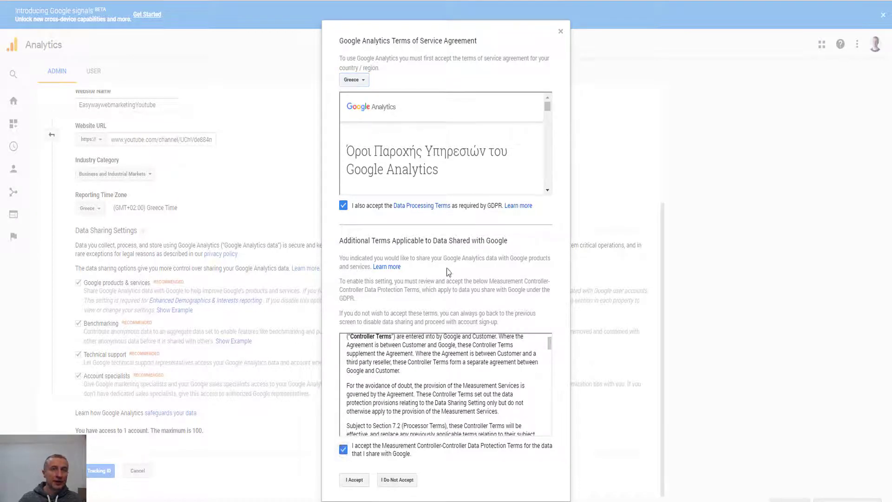
pyautogui.scroll(-2, 444, 384)
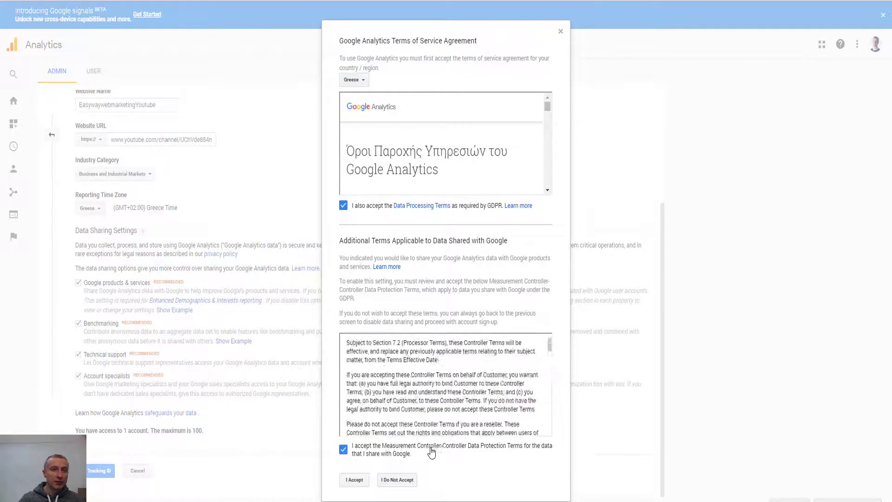
pyautogui.click(355, 481)
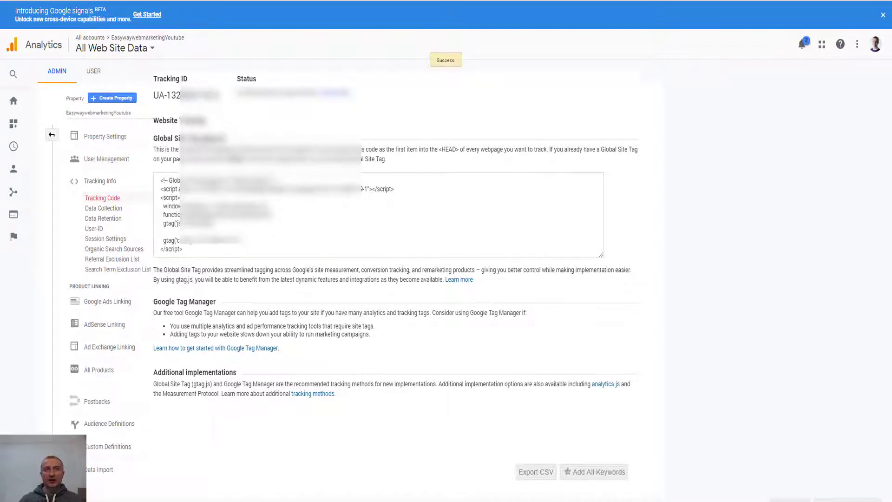
# - Copy the new property's tracking ID from the Tracking Code page
pyautogui.moveTo(217, 95); pyautogui.dragTo(156, 94)
pyautogui.hotkey('ctrl', 'c')
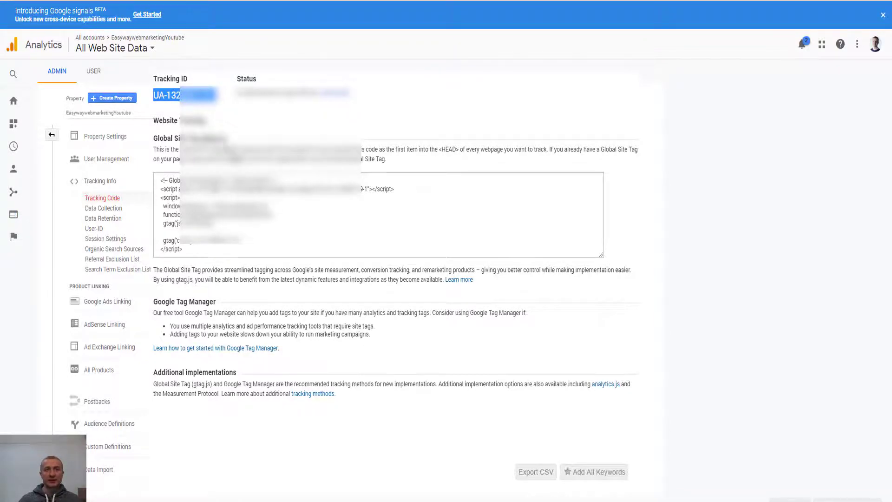
pyautogui.click(178, 95)
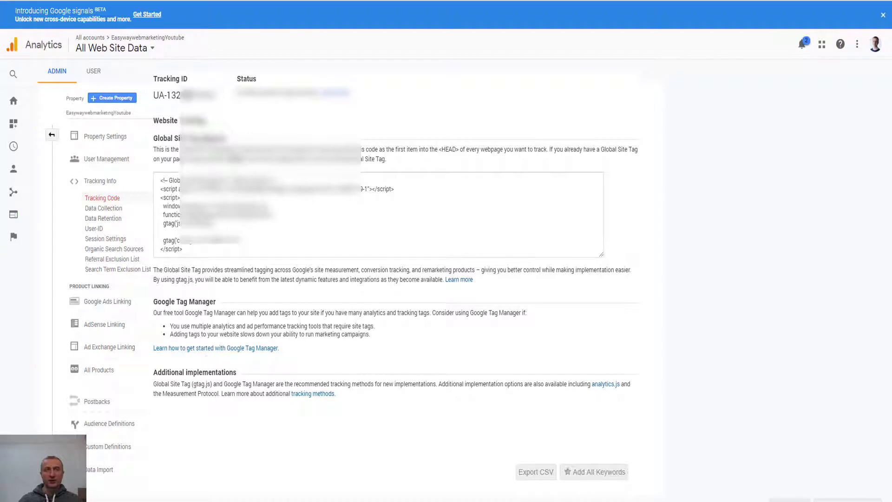
pyautogui.moveTo(221, 99); pyautogui.dragTo(157, 95)
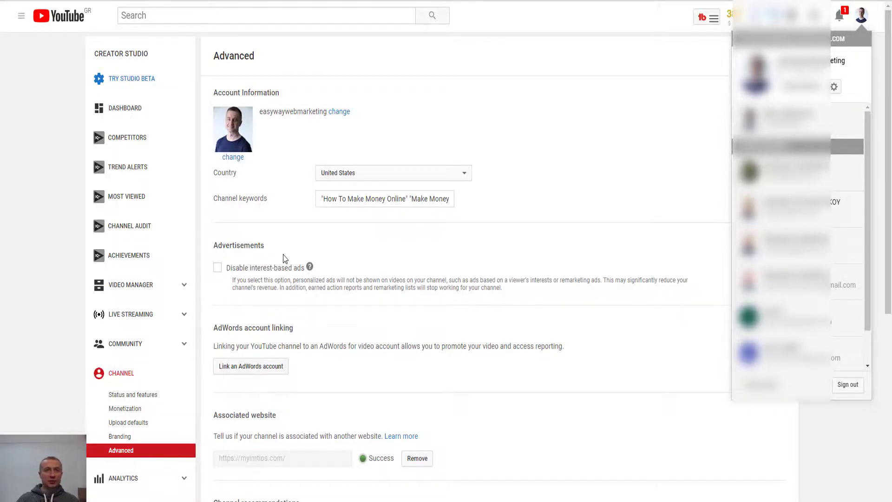
# - Switch to the YouTube channel's Advanced settings, paste the copied ID as the Google Analytics property tracking ID, and save
pyautogui.scroll(-4, 284, 258)
pyautogui.scroll(-3, 285, 258)
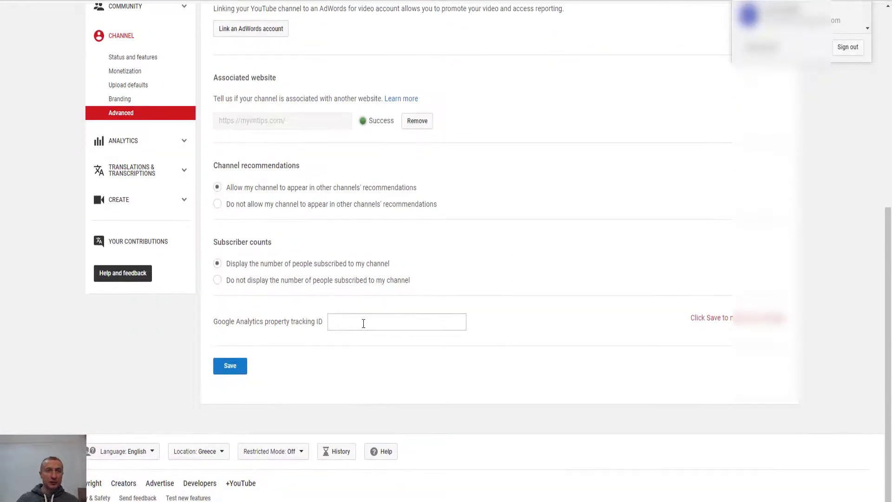
pyautogui.click(363, 322)
pyautogui.moveTo(214, 321); pyautogui.dragTo(309, 318)
pyautogui.click(342, 325)
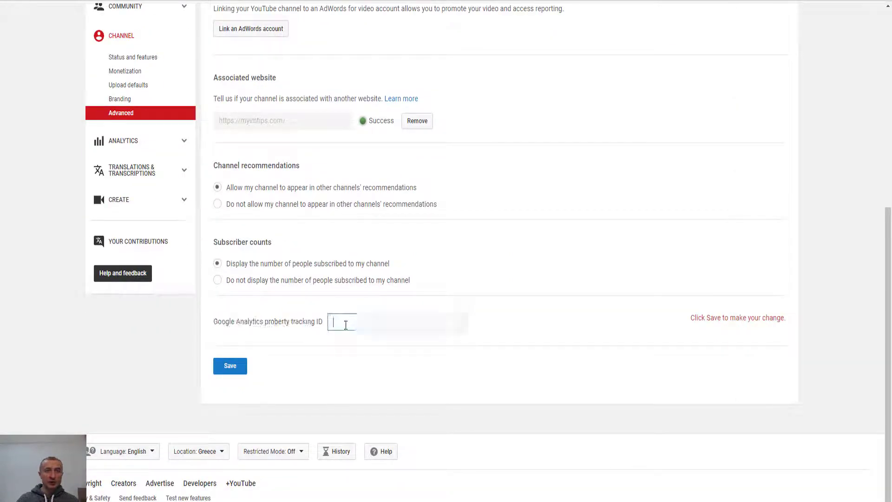
pyautogui.hotkey('ctrl', 'v')
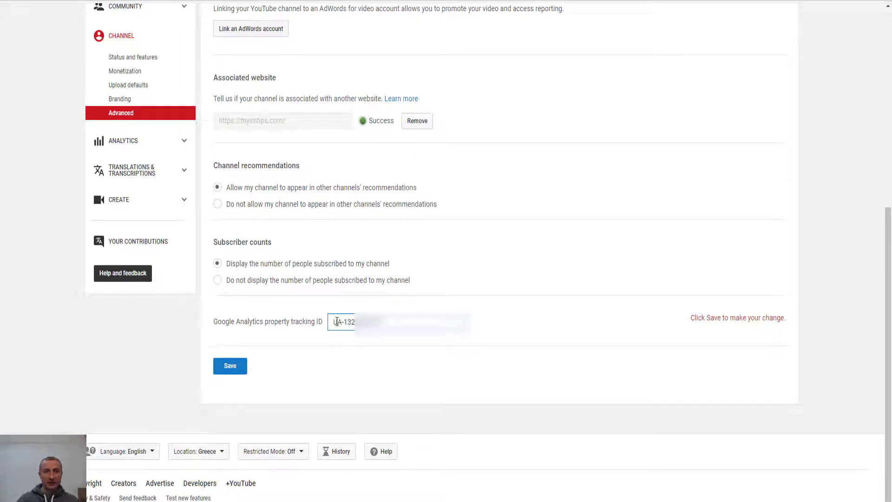
pyautogui.click(236, 369)
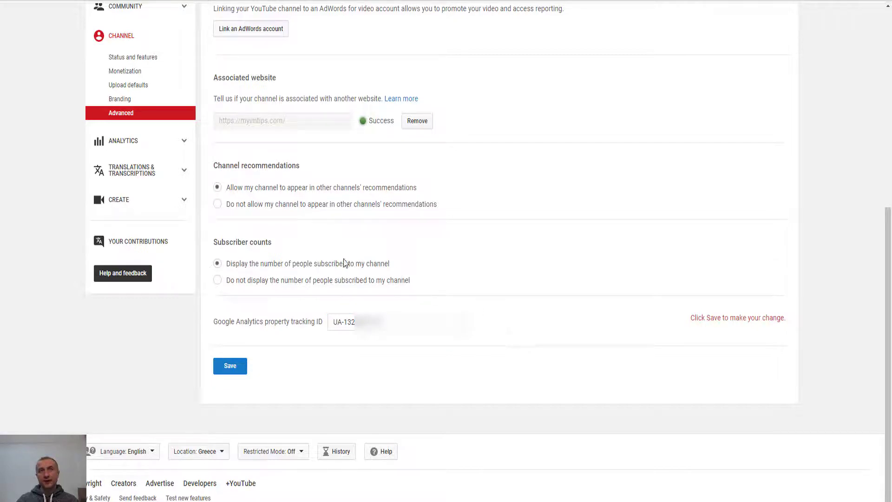
pyautogui.click(231, 371)
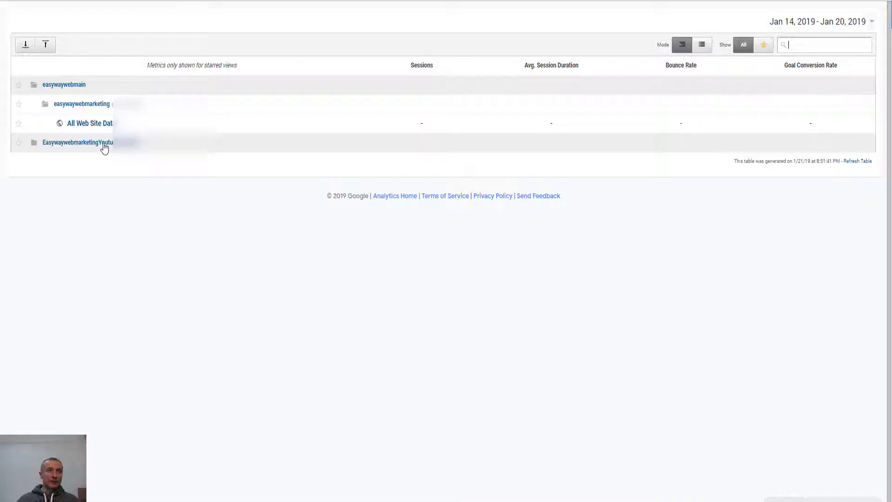
# - Return to the Google Analytics account list and check the property and view under the EasywaywebmarketingYoutube account
pyautogui.click(104, 144)
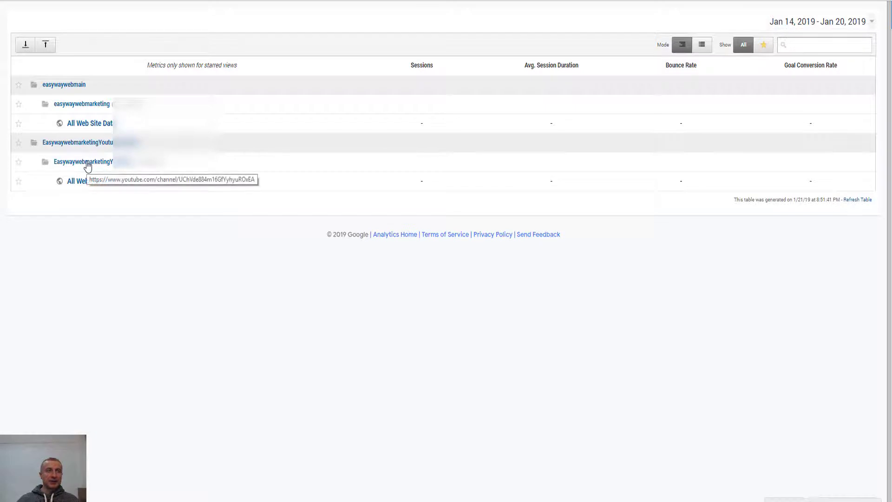
pyautogui.click(115, 168)
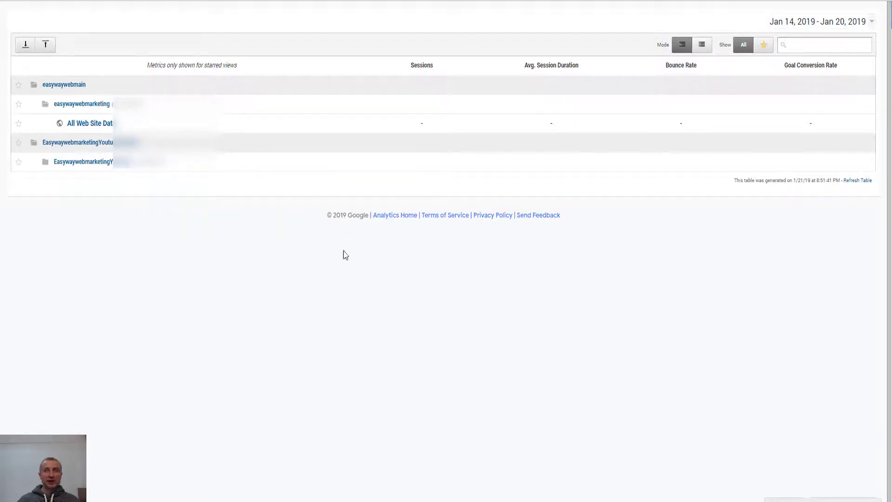